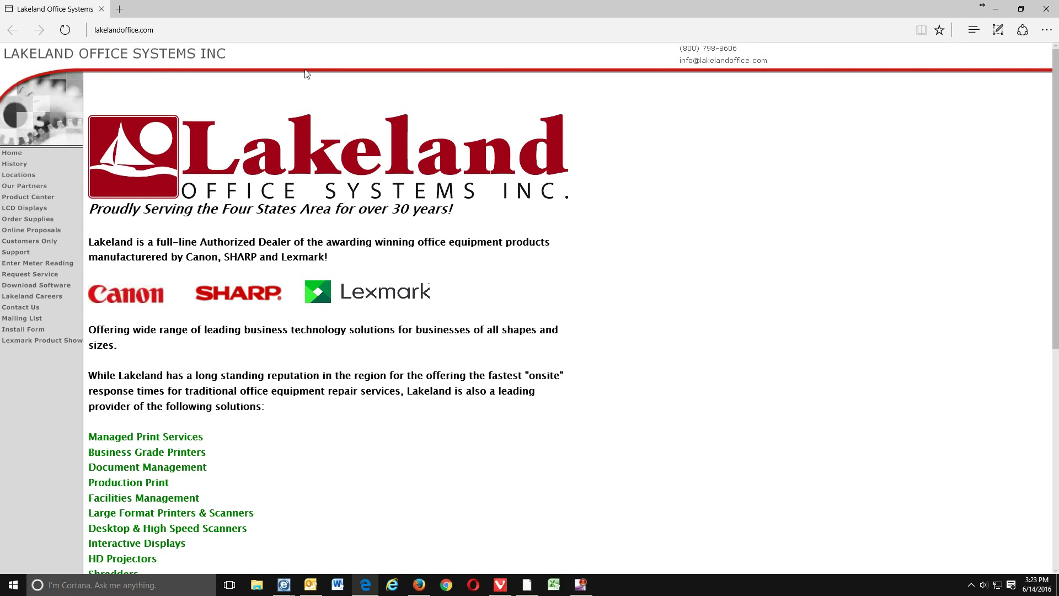
Go to canonusa.com in Edge to load Canon USA's home page.
left_click(240, 30)
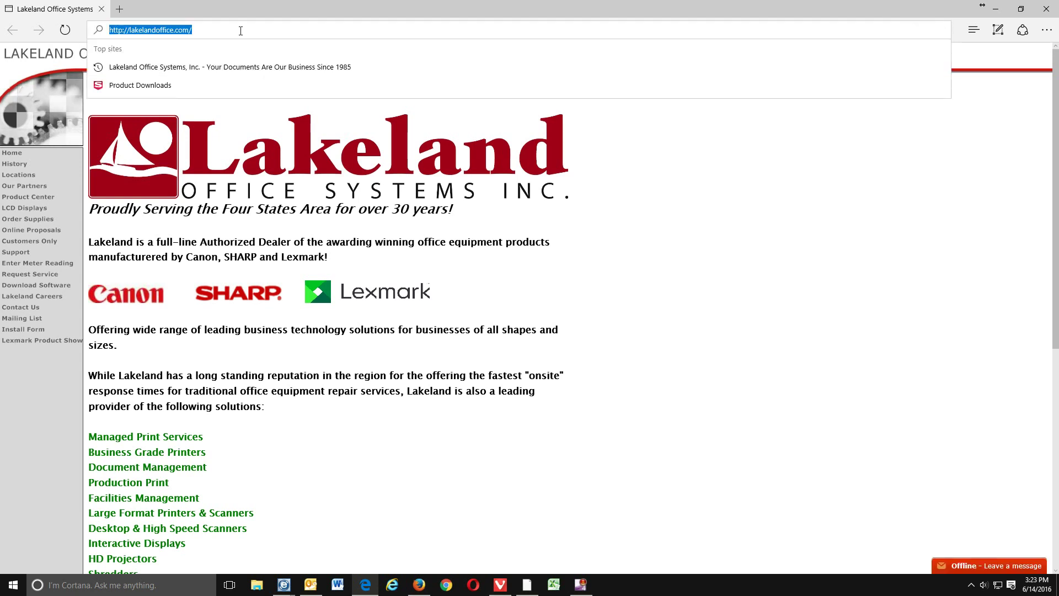
type("canonusa")
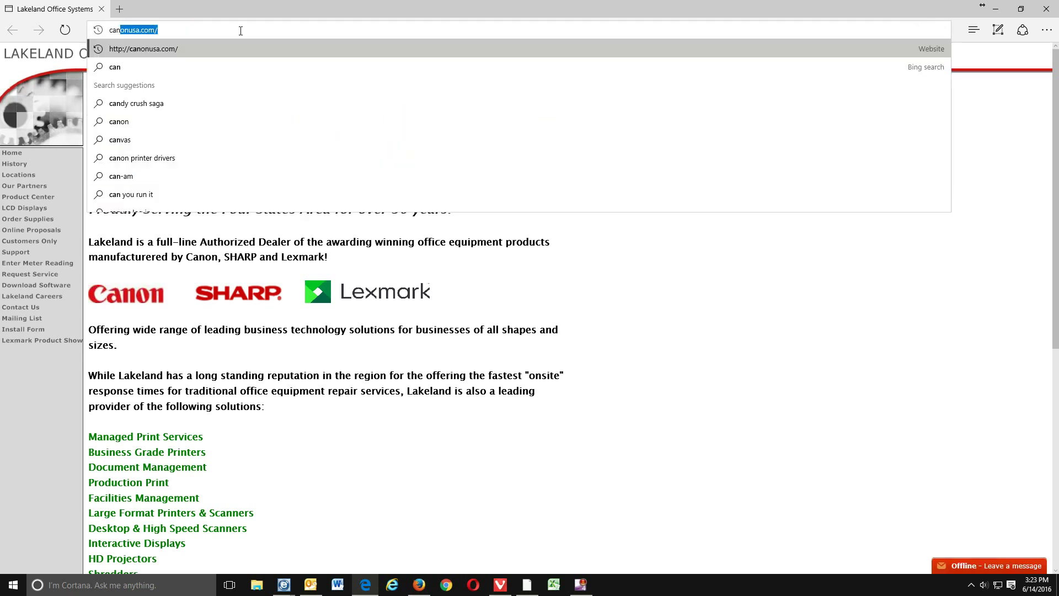
key("Return")
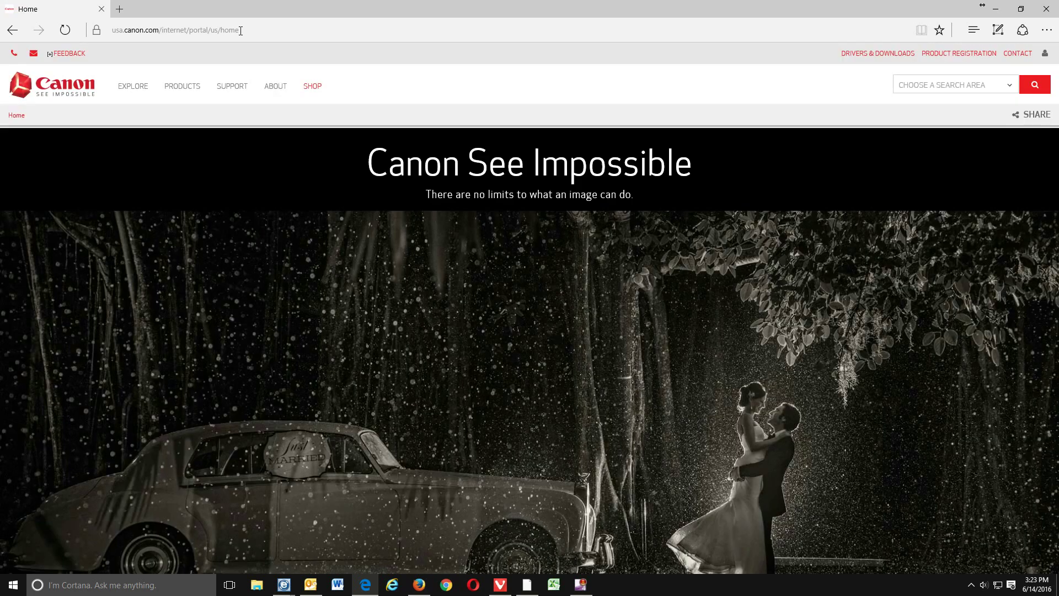
Under Drivers & Downloads, search 'advance c7' and pick imageRUNNER ADVANCE C7055 as the model.
left_click(867, 59)
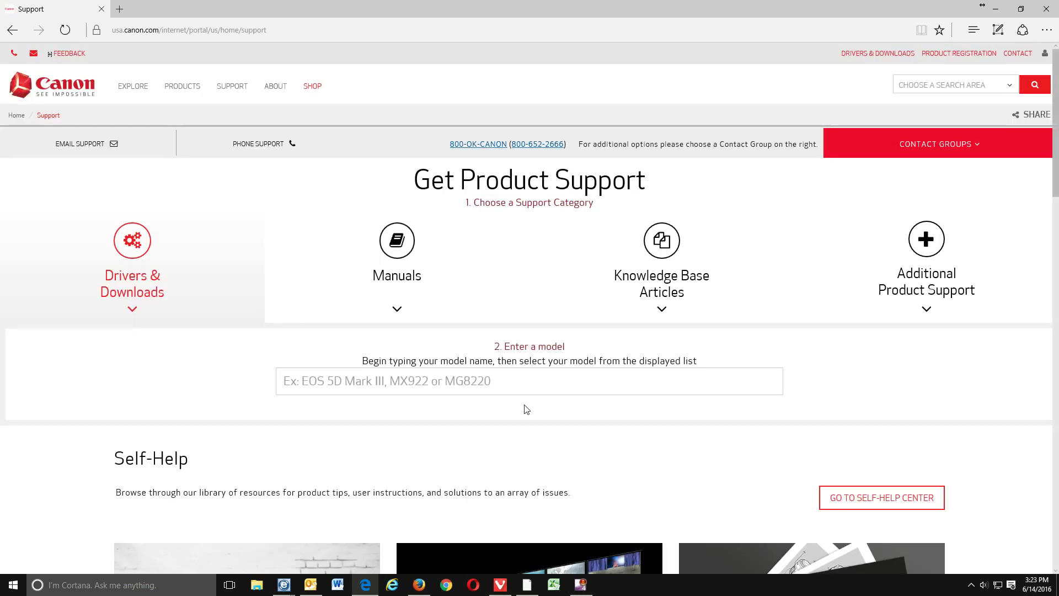
left_click(532, 381)
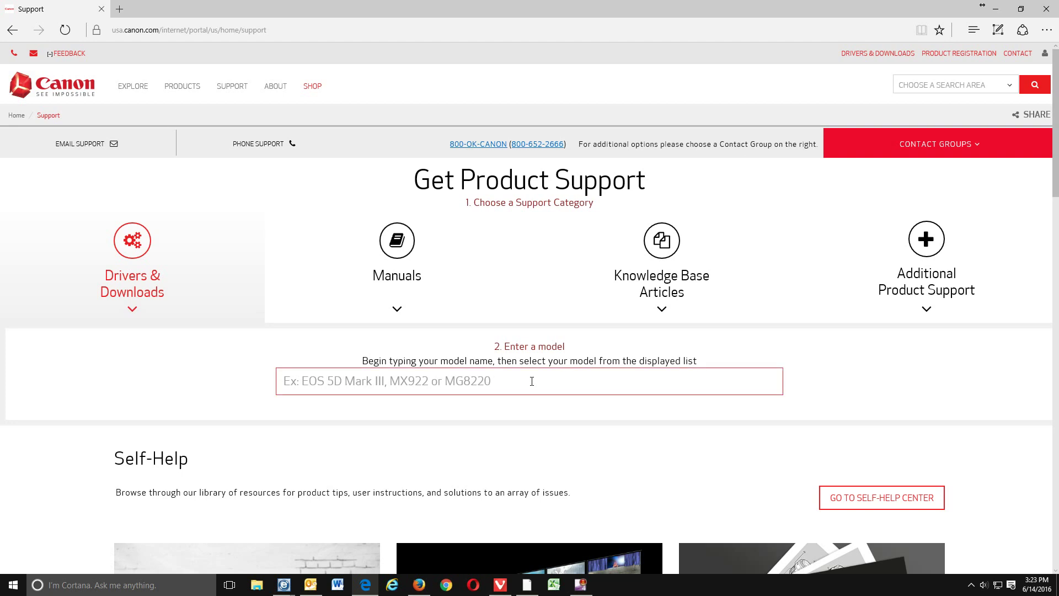
type("adc")
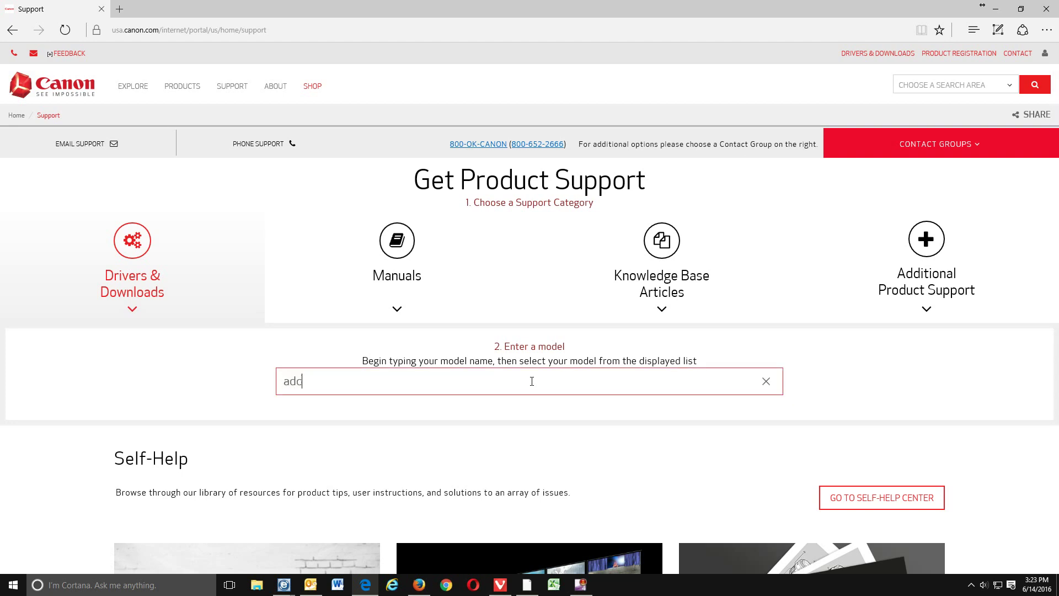
key("BackSpace")
key("BackSpace")
type("dvan")
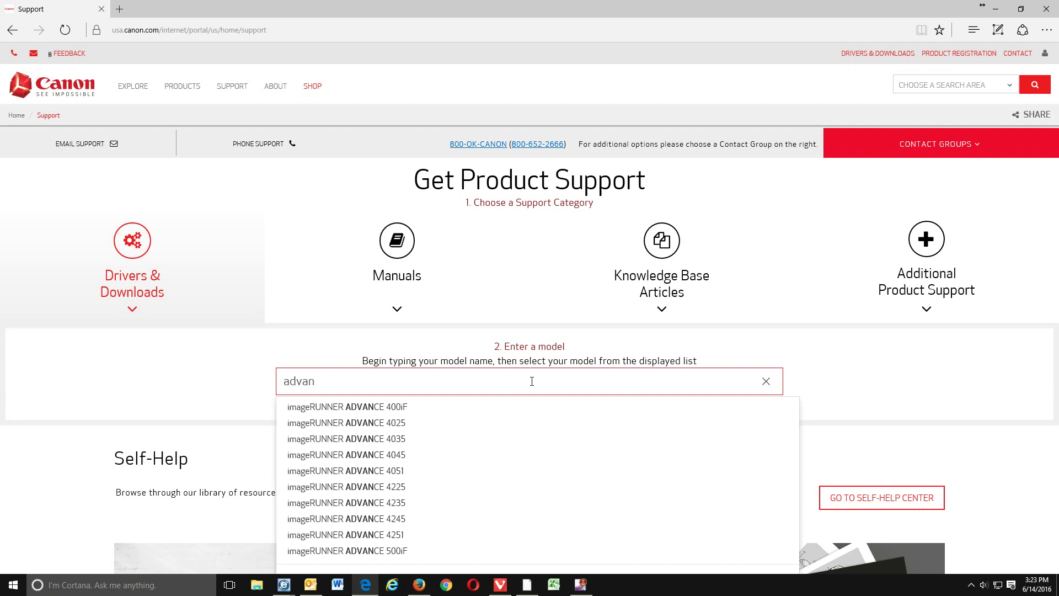
type("ce c")
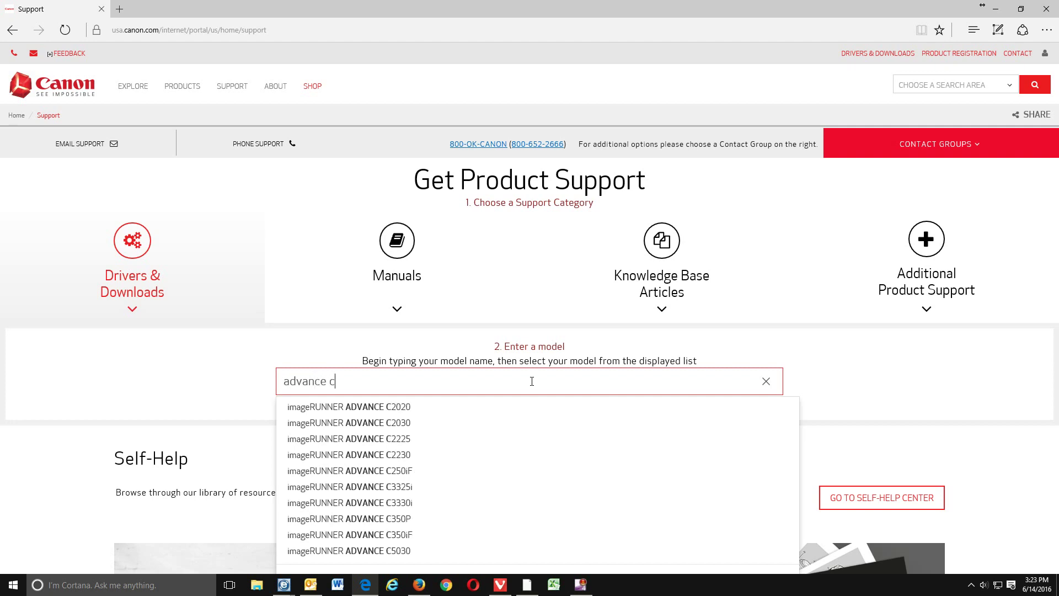
type("7")
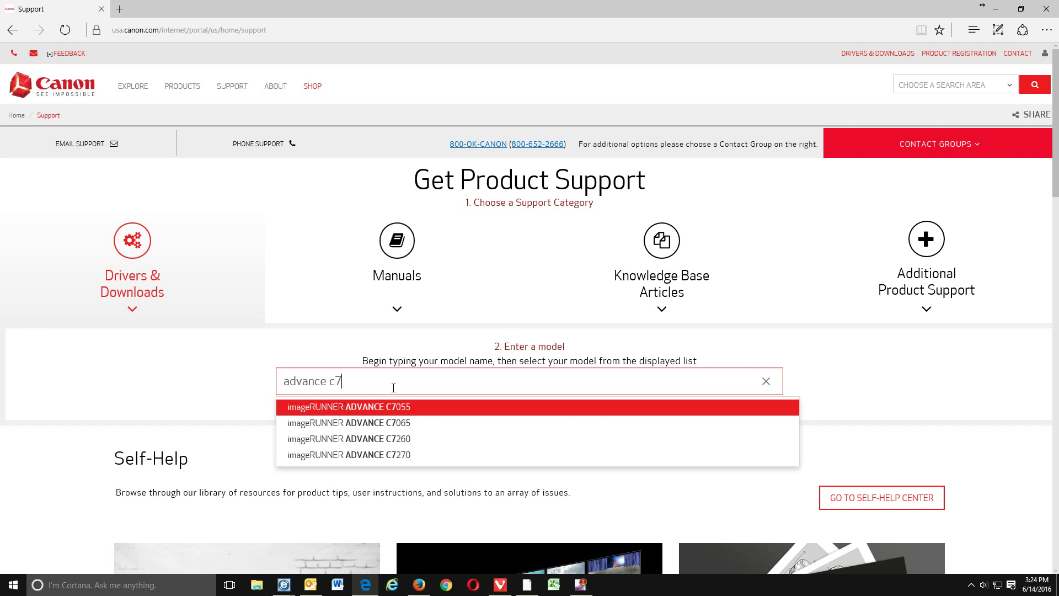
left_click(408, 409)
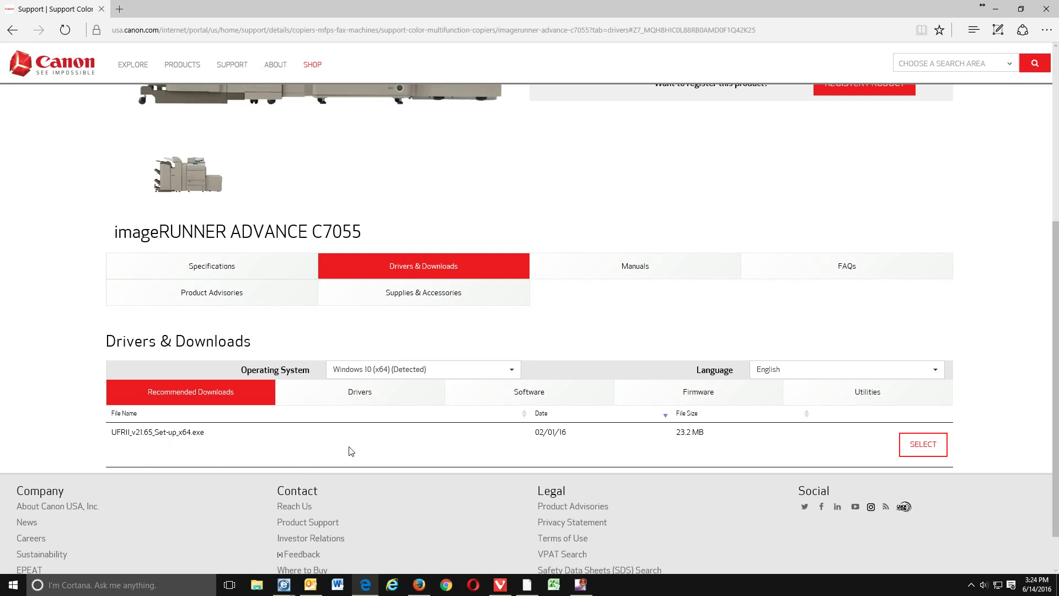
Select the UFRII_v21.65_Set-up_x64.exe driver and accept its download disclaimer.
left_click(917, 447)
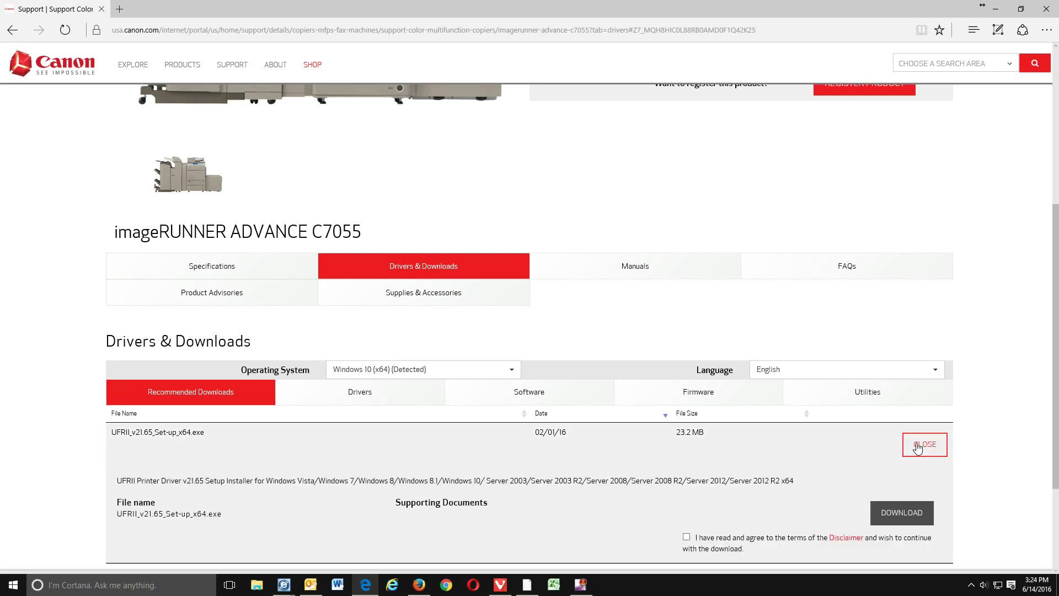
scroll(859, 470, "down", 1)
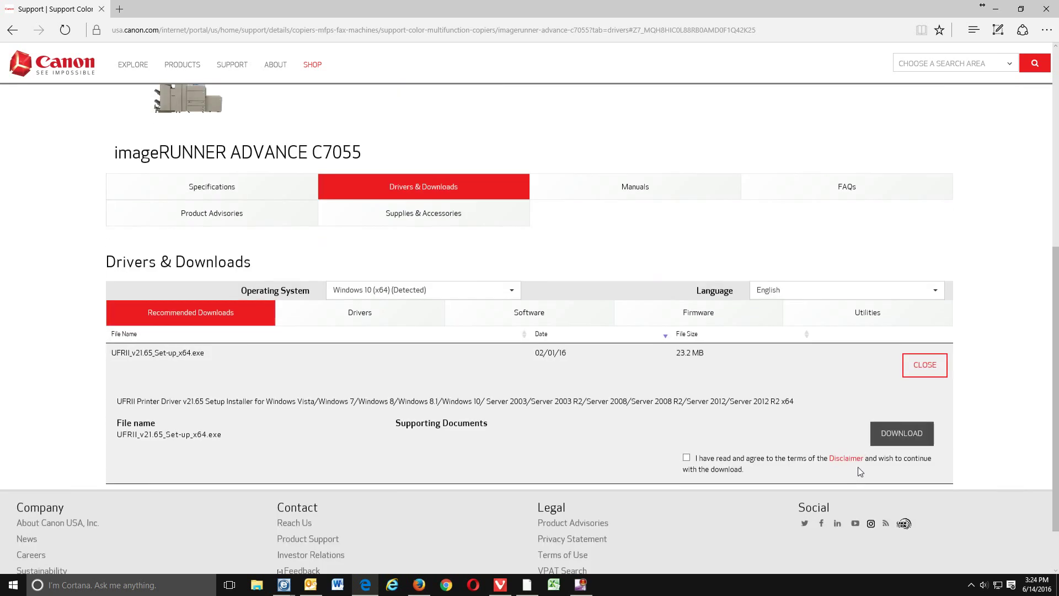
left_click(686, 458)
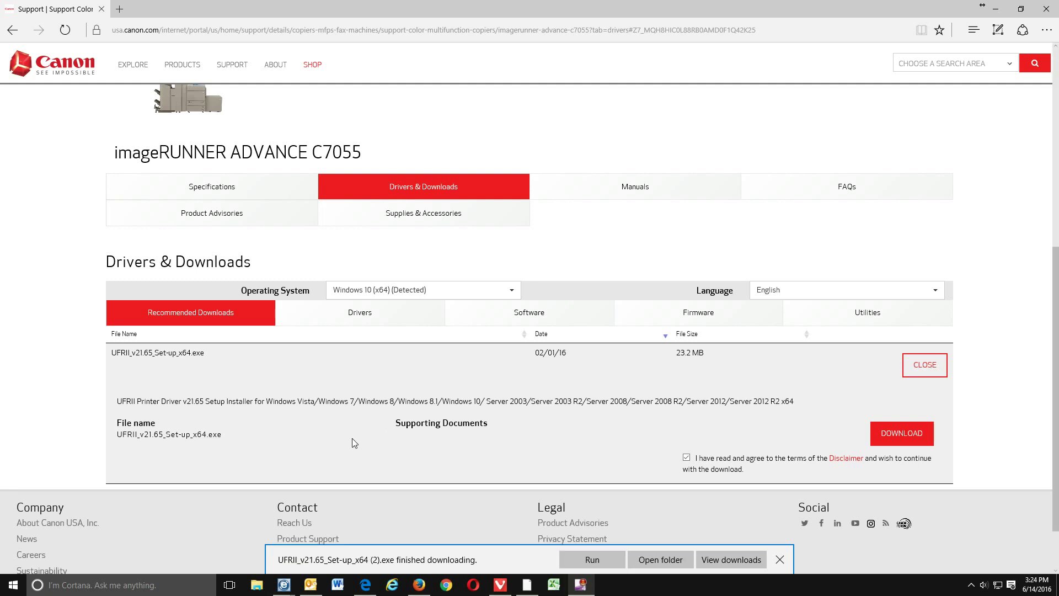
Run the downloaded package and extract the UFRII driver files to the Desktop.
left_click(593, 560)
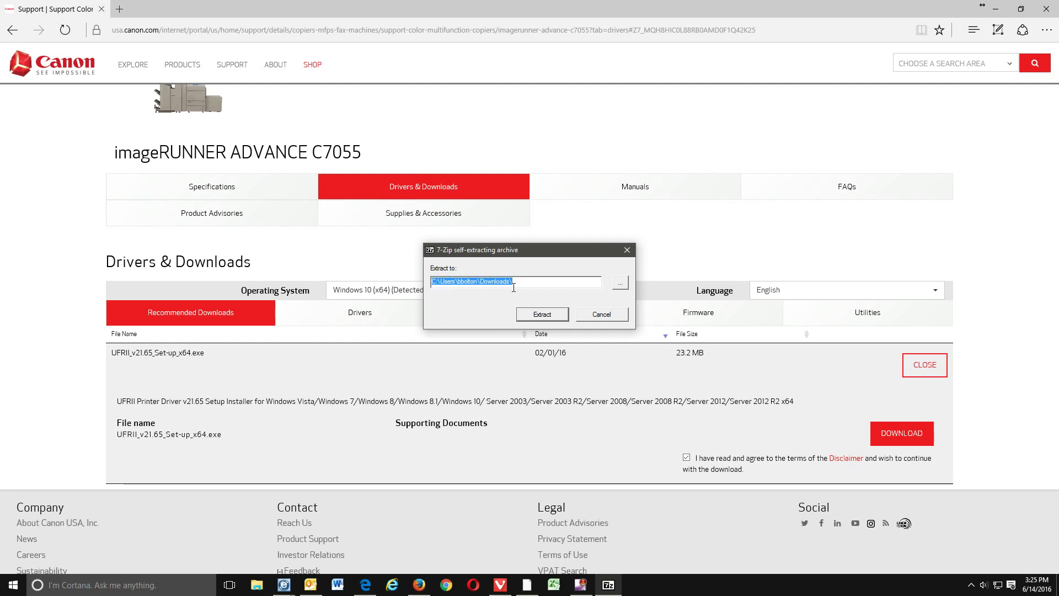
left_click(620, 283)
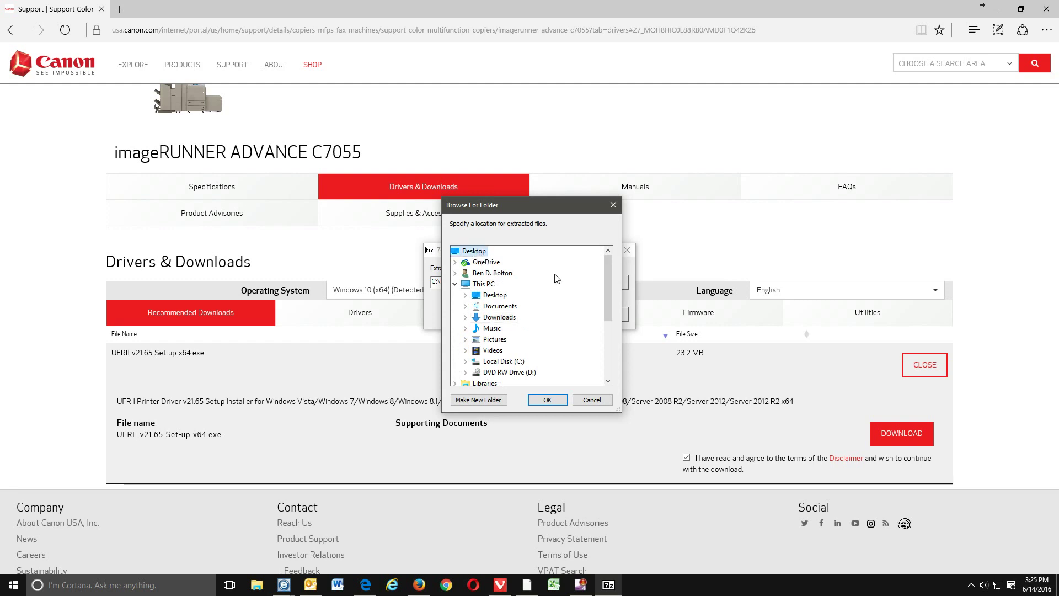
left_click(554, 398)
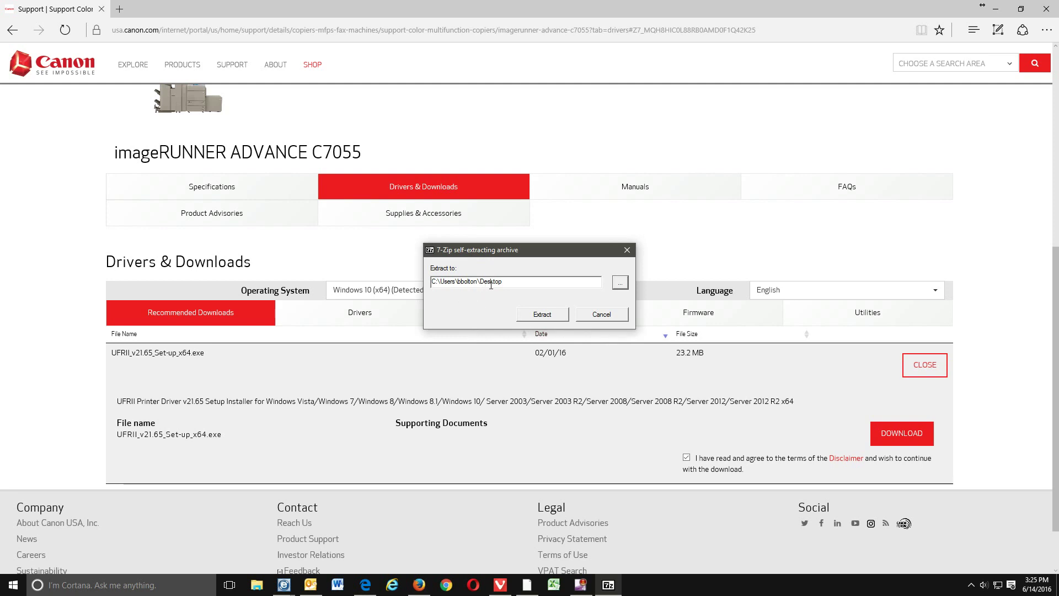
left_click(542, 314)
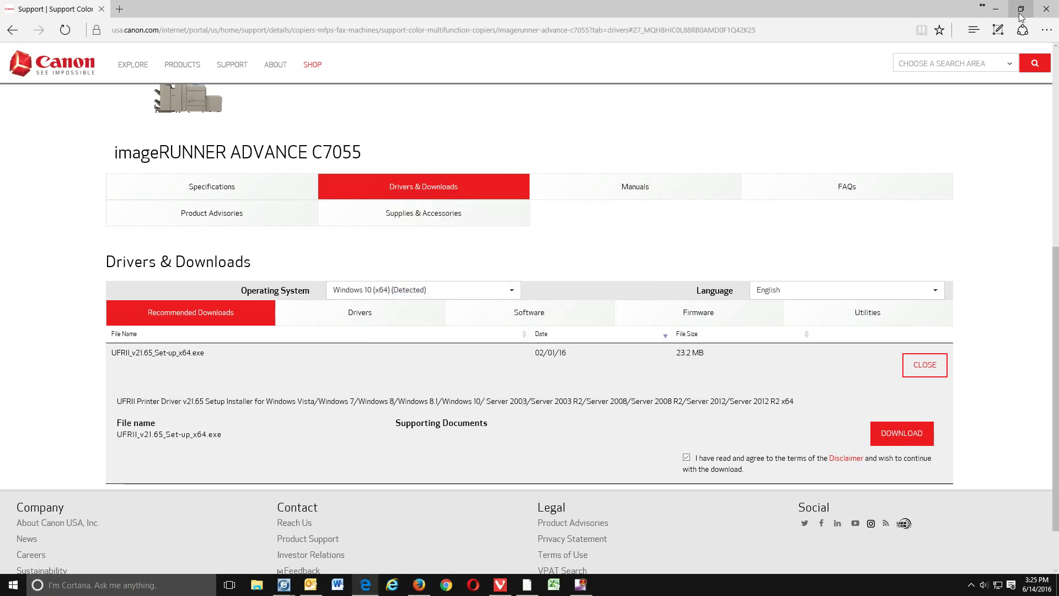
Minimize Edge, open the UFRII_v21.65_Set-up_x64 folder on the desktop and launch Setup.
left_click(997, 12)
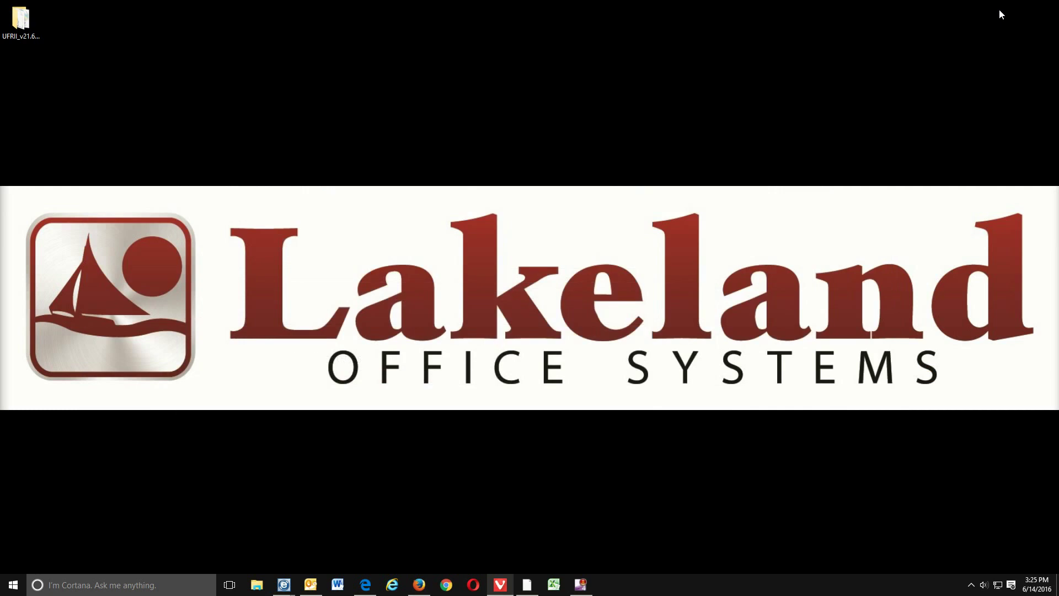
double_click(20, 19)
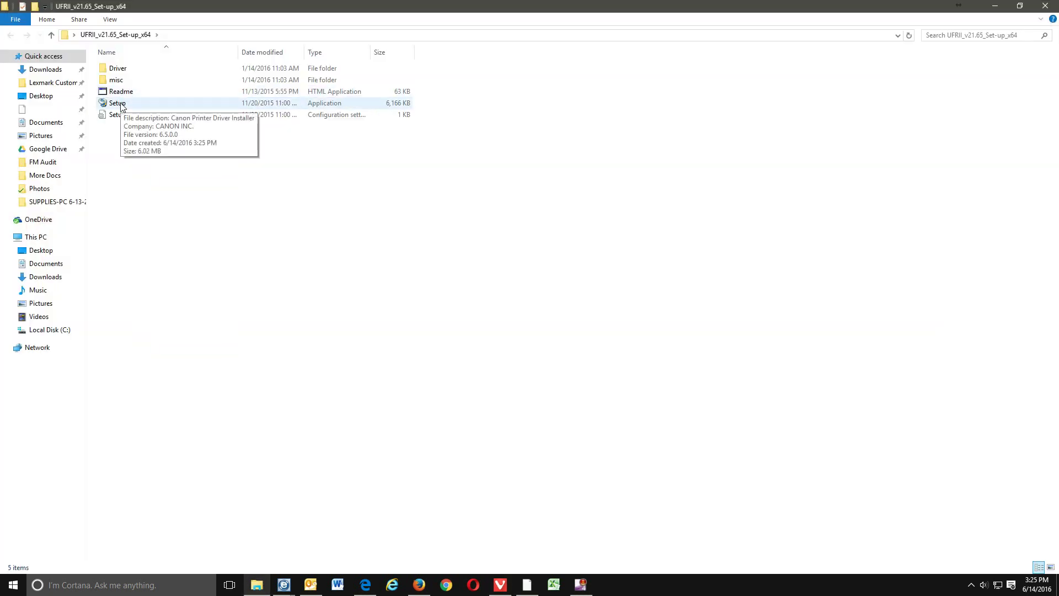
double_click(121, 106)
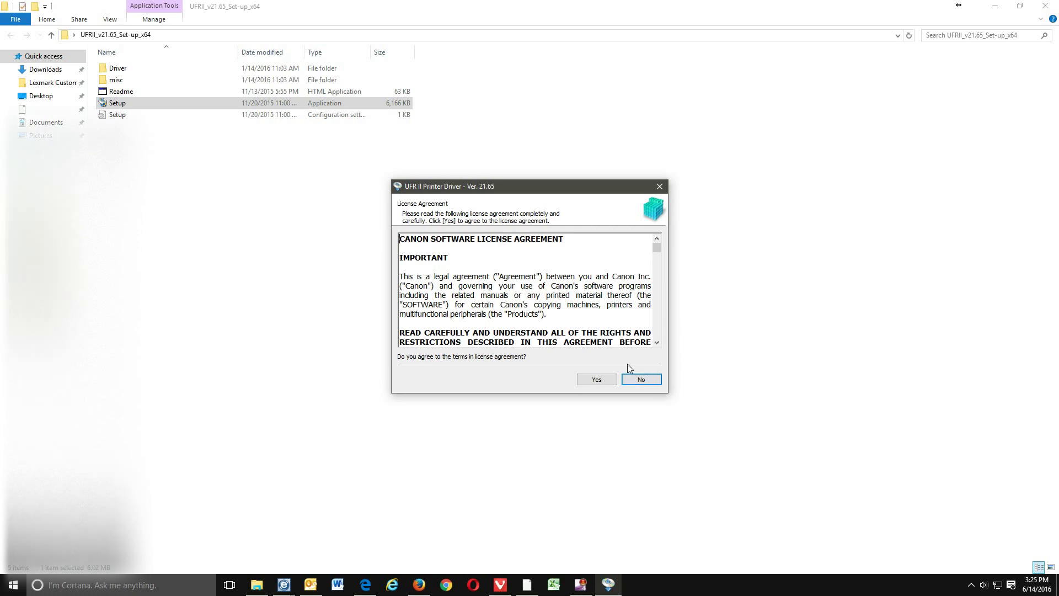
Accept the license agreement and continue with the Standard network search for new printers.
left_click(595, 379)
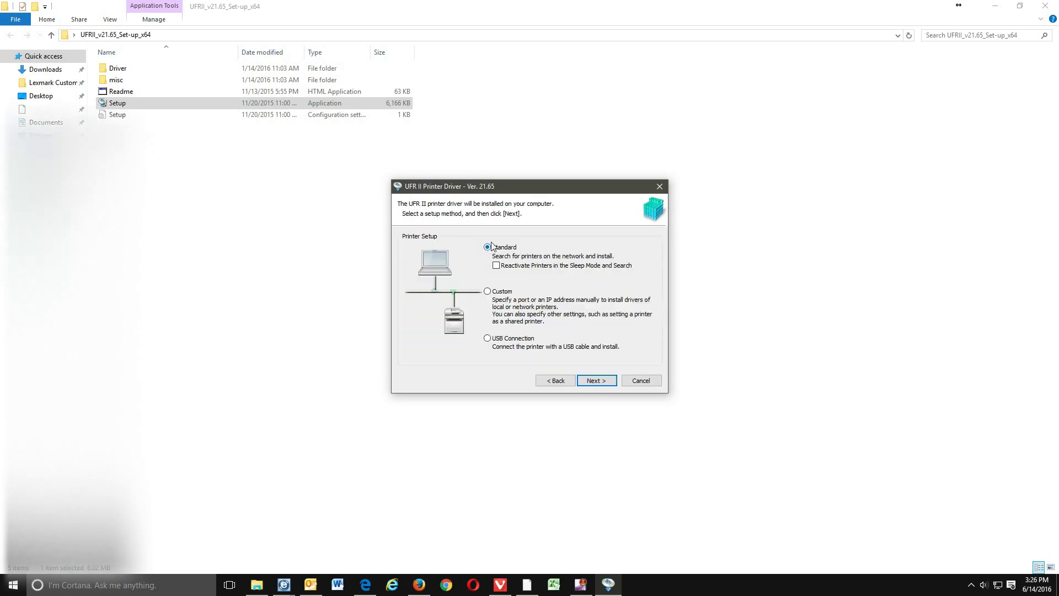
left_click(596, 380)
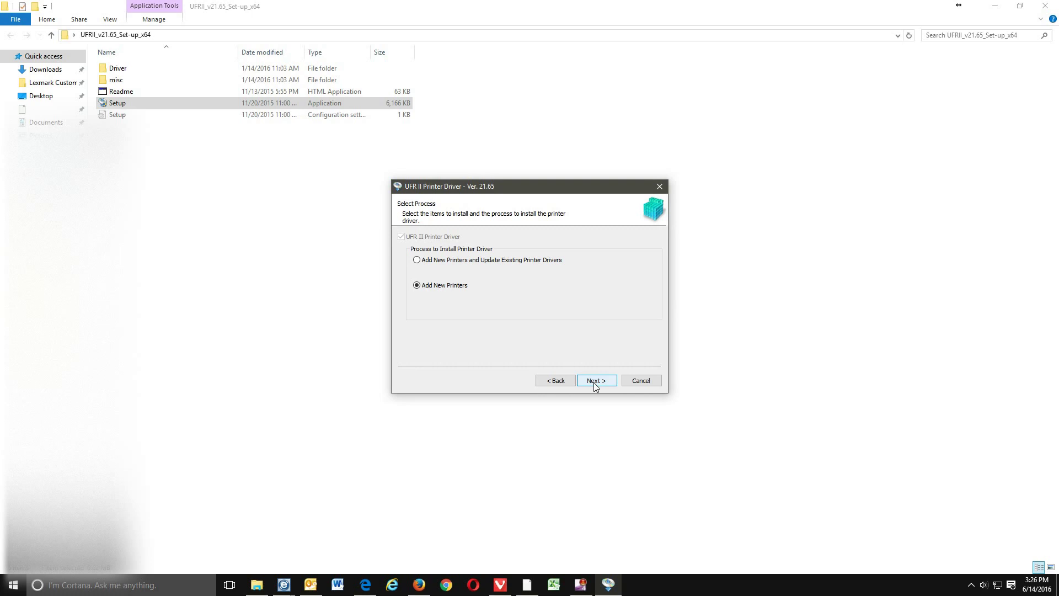
left_click(596, 383)
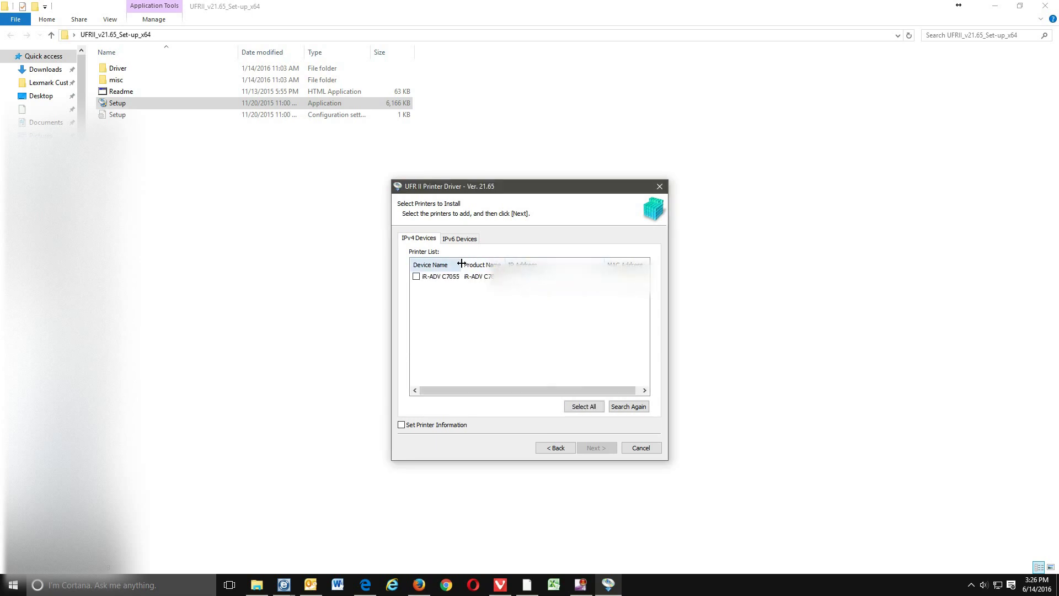
Select the found iR-ADV C7055 for installation and proceed to the summary.
left_click_drag(465, 265, 480, 266)
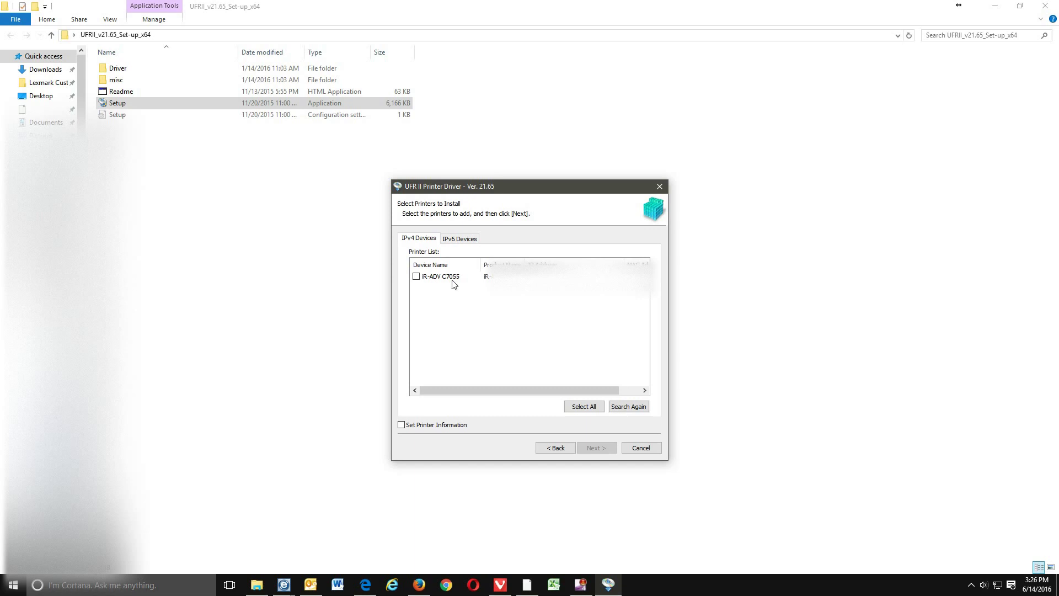
left_click(416, 277)
left_click(604, 449)
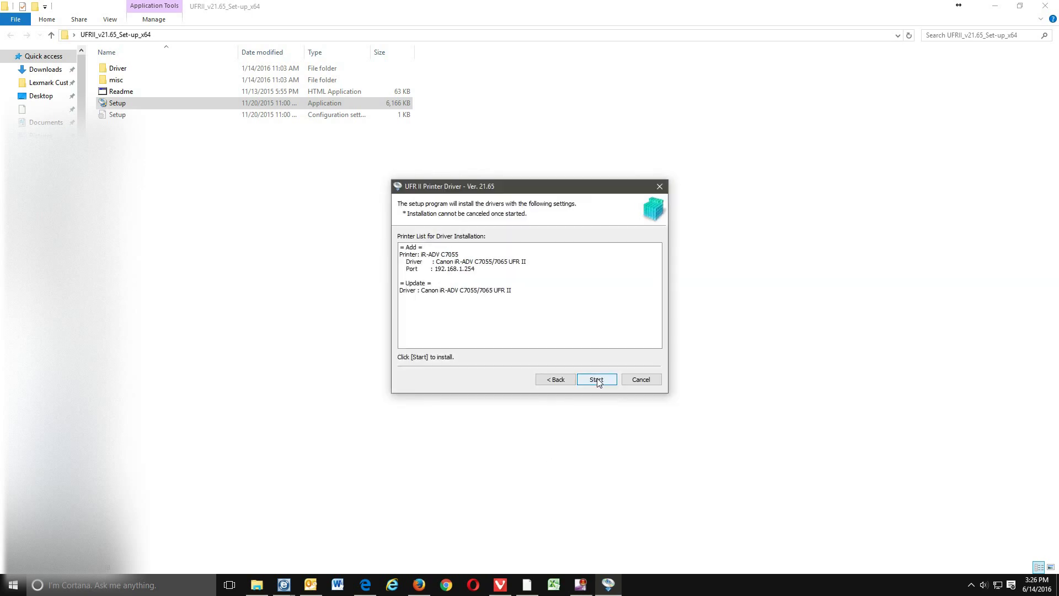
Install the driver, then exit the installer without restarting the computer.
left_click(597, 380)
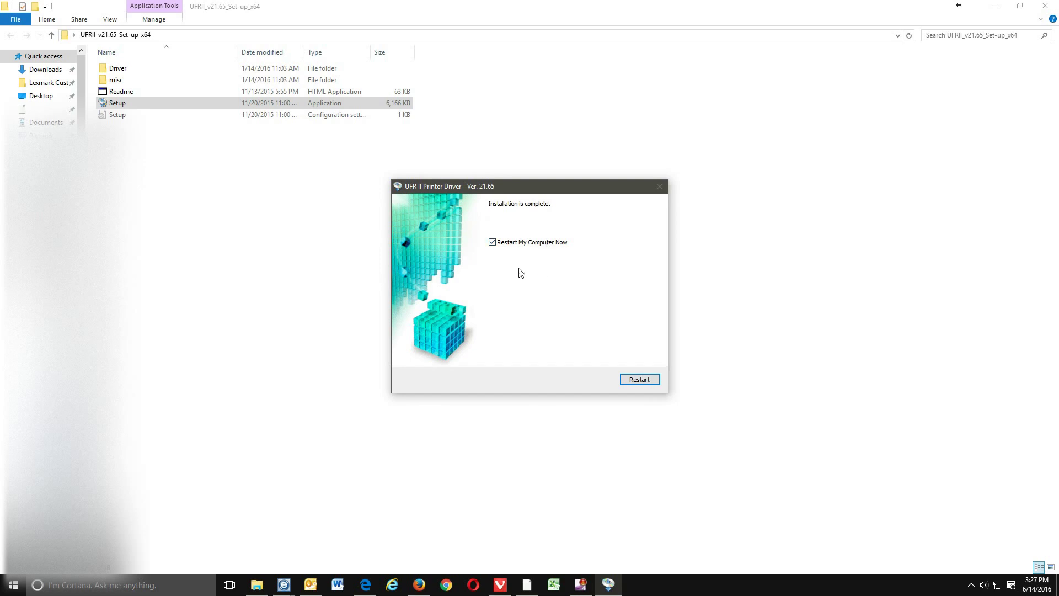
left_click(493, 243)
left_click(634, 381)
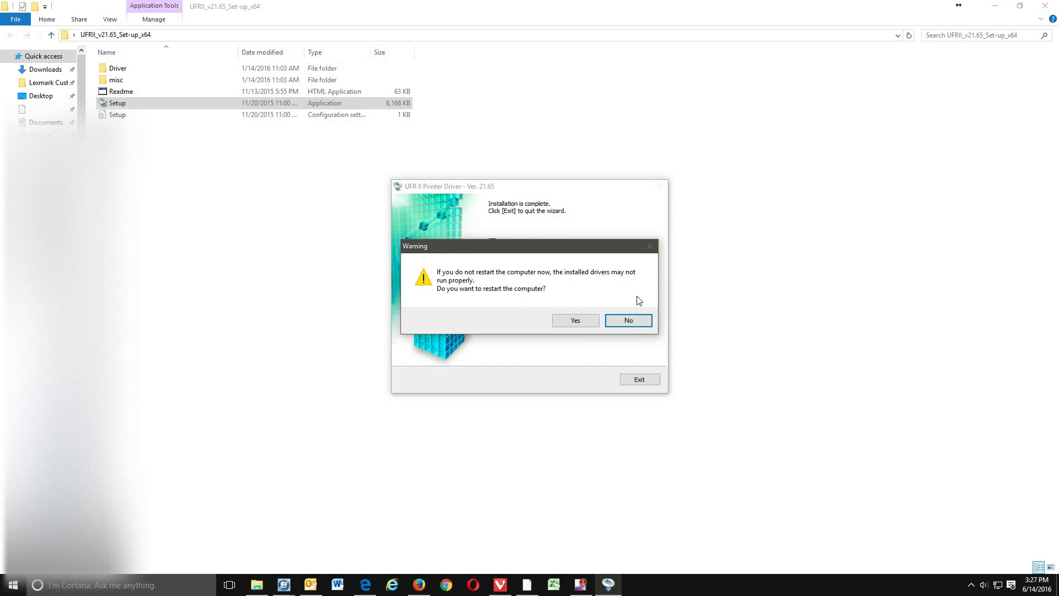
left_click(635, 323)
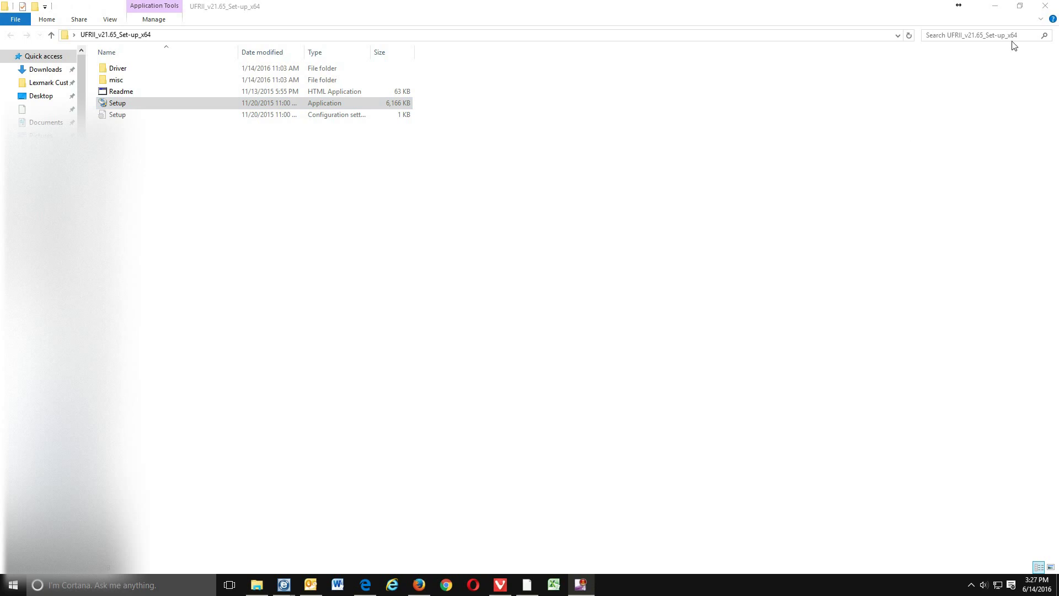
Minimize Explorer, then open Control Panel from the Start right-click menu and move it right.
left_click(997, 6)
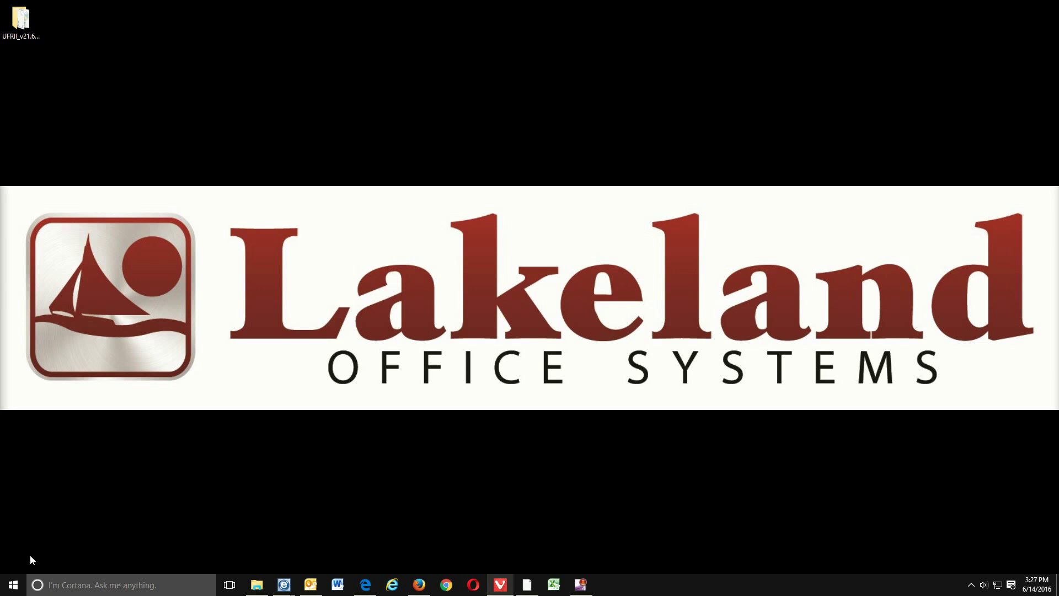
right_click(12, 592)
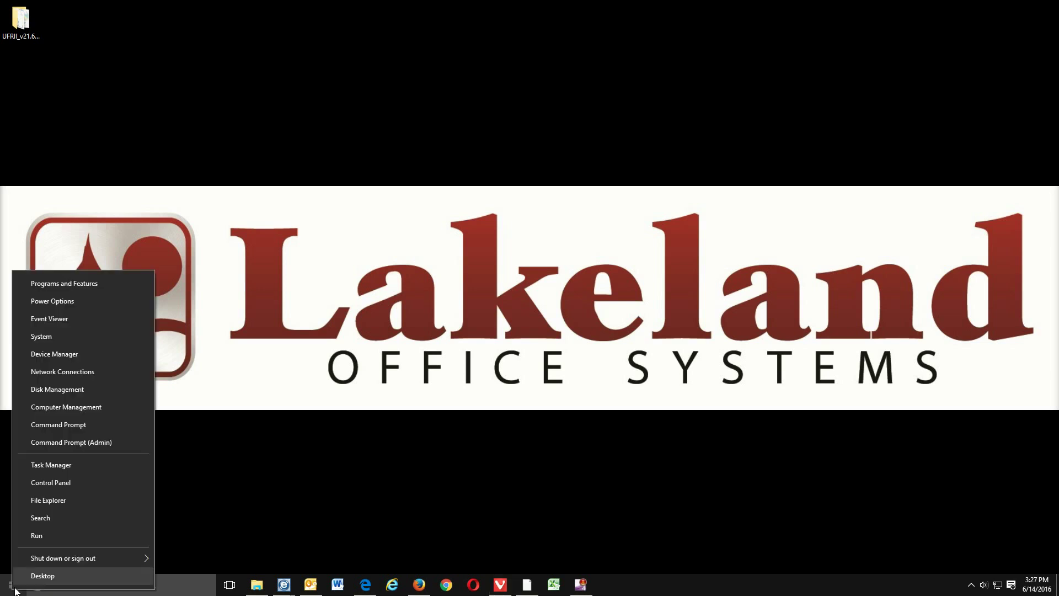
left_click(50, 483)
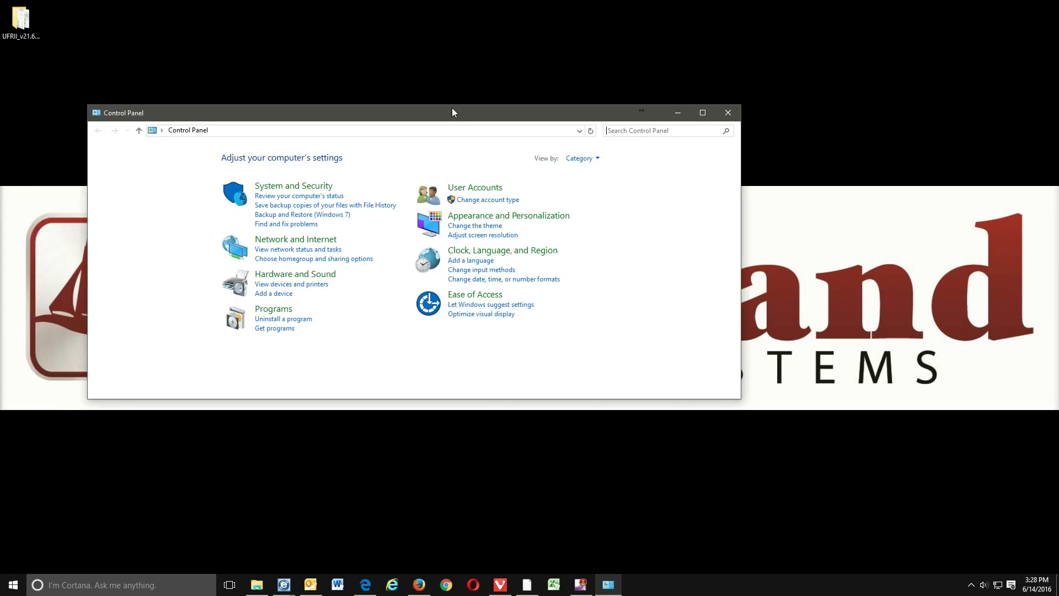
left_click_drag(452, 107, 556, 88)
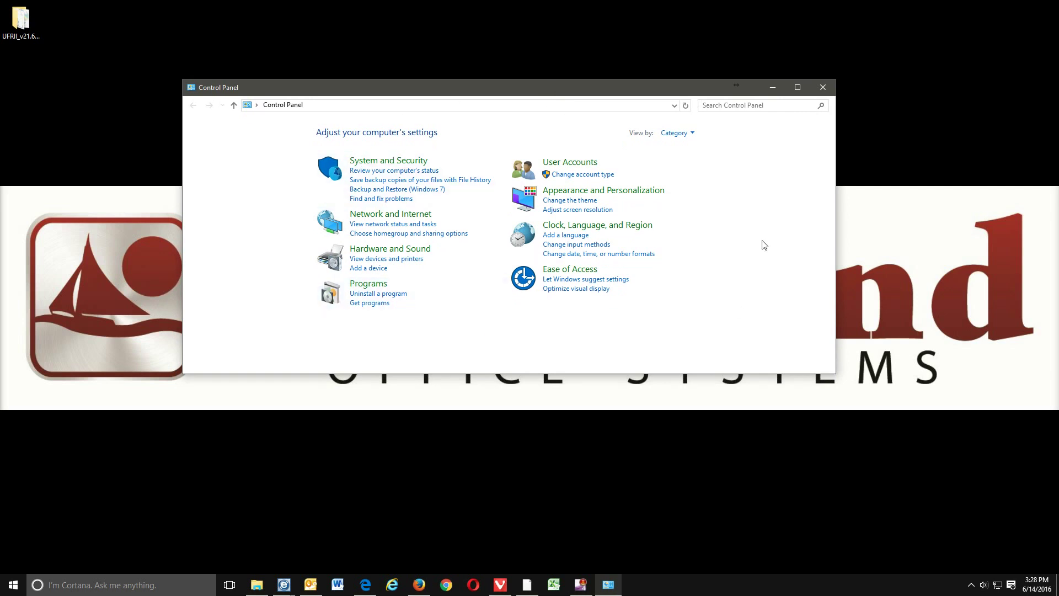
Switch Control Panel's view to Large icons, then back to Category.
left_click(682, 134)
left_click(685, 165)
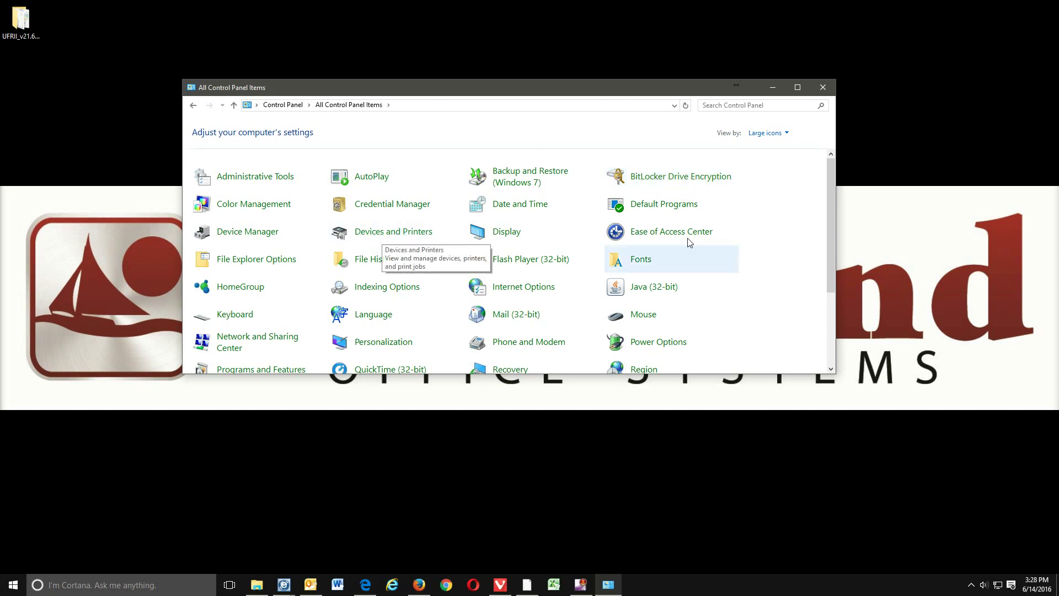
left_click(766, 134)
left_click(767, 148)
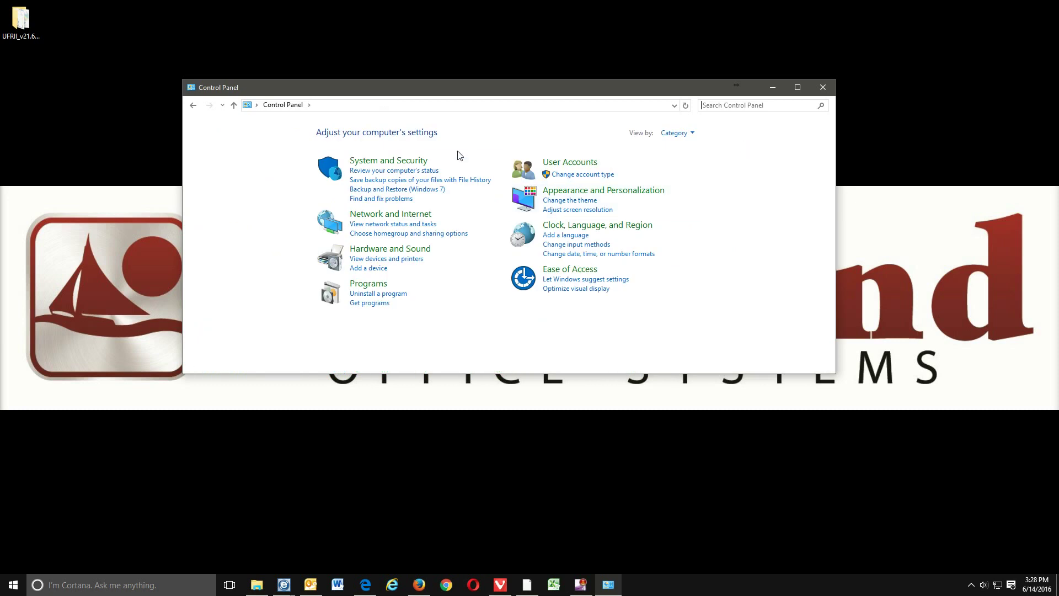
Open Devices and Printers and bring up the iR-ADV C7055's context menu.
left_click(362, 259)
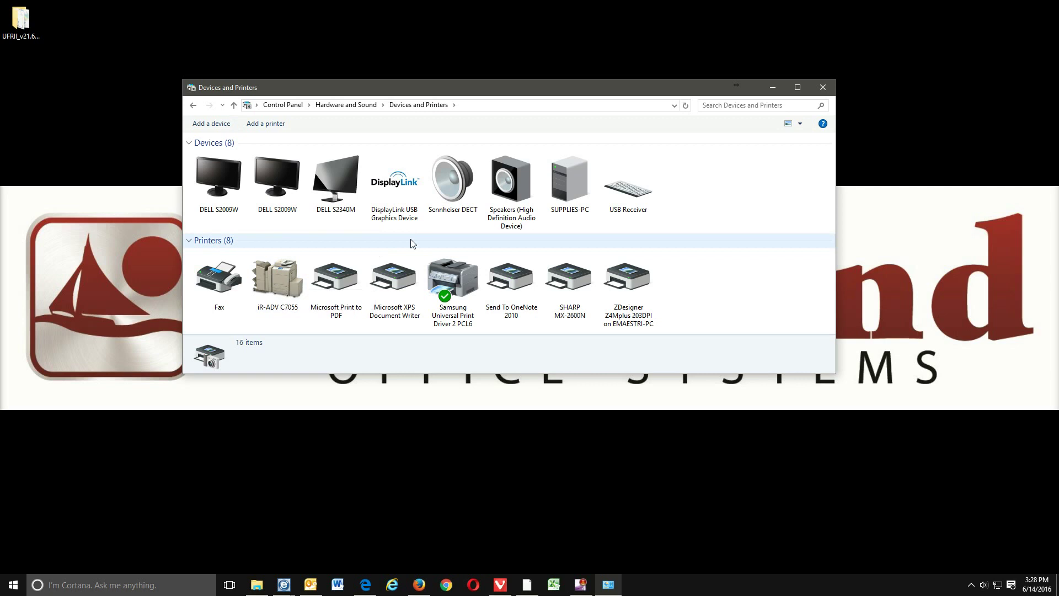
right_click(285, 275)
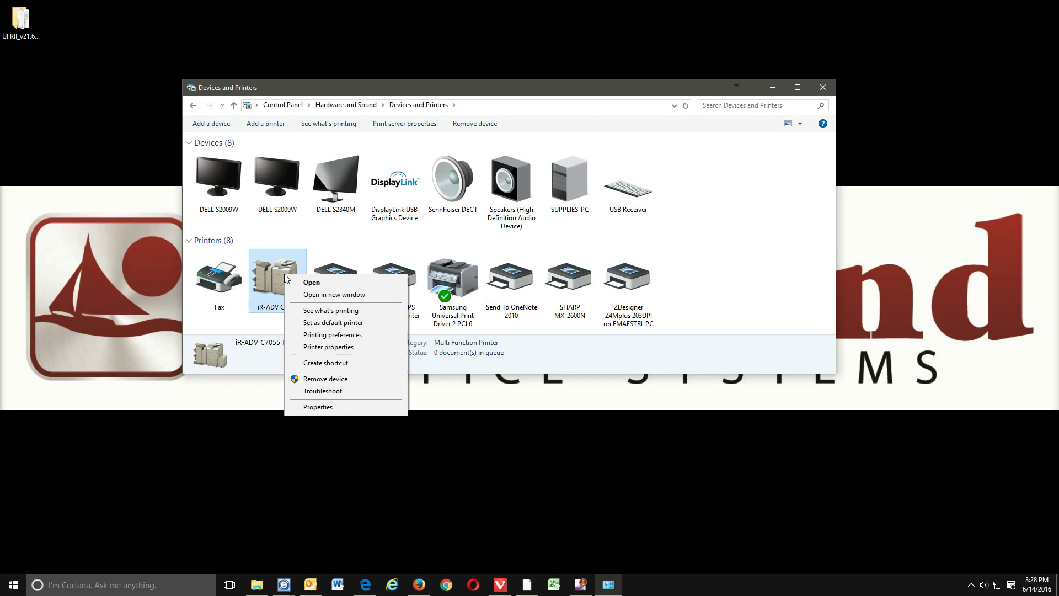
Open the iR-ADV C7055's printer properties and then its printing preferences.
left_click(307, 347)
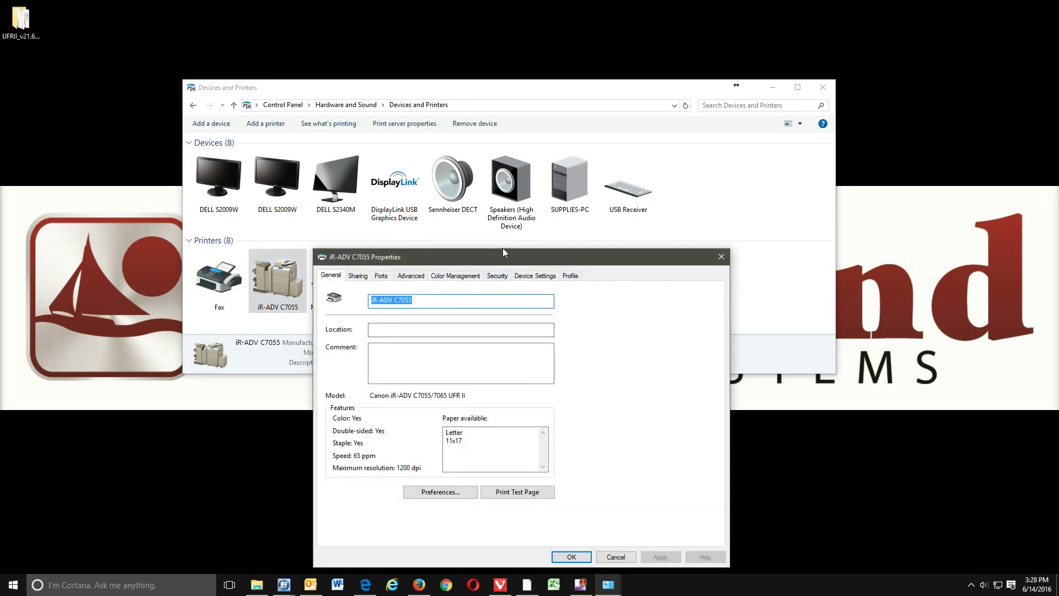
left_click_drag(502, 247, 491, 107)
left_click(431, 344)
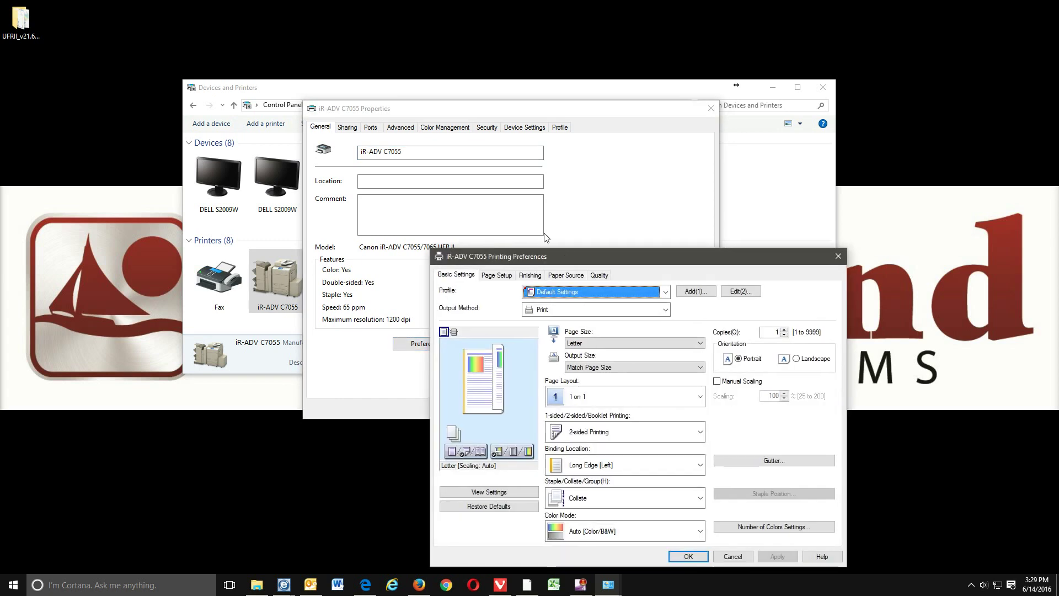
left_click_drag(560, 255, 457, 162)
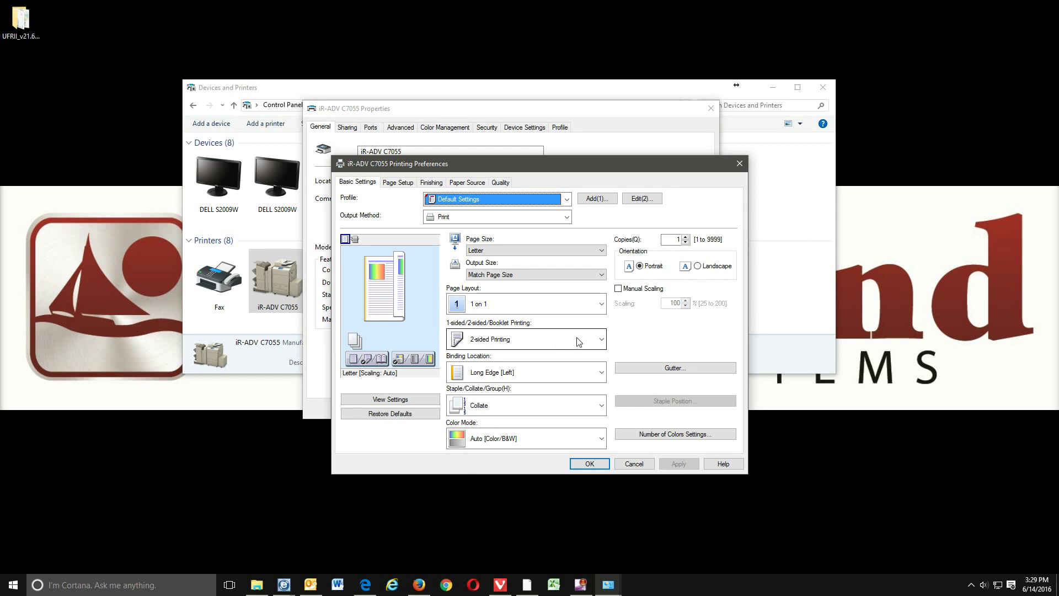
Set 1-sided/2-sided/Booklet Printing to 1-sided Printing, apply and save.
left_click(602, 340)
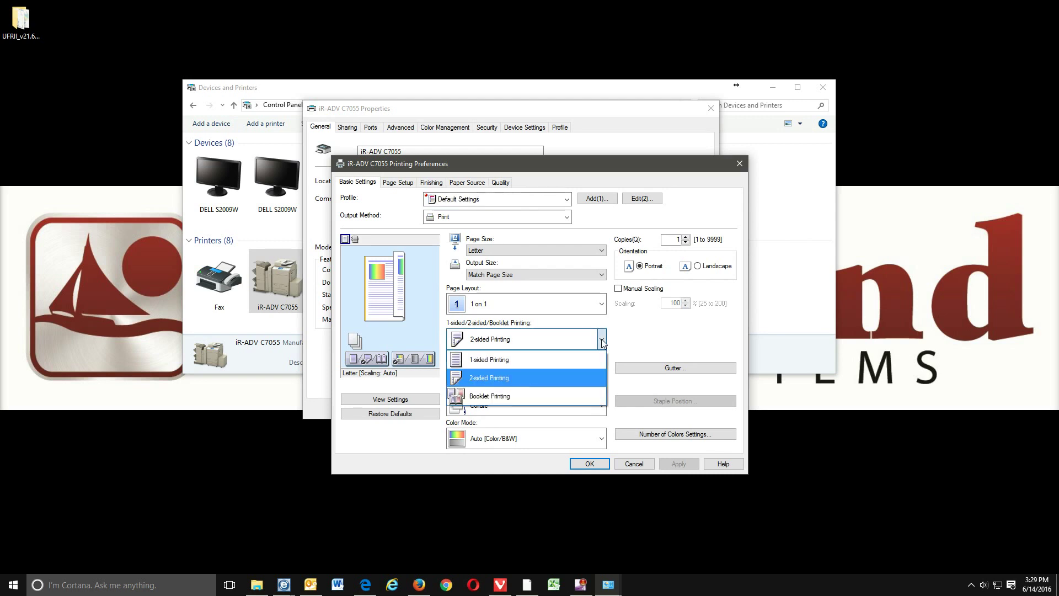
left_click(505, 359)
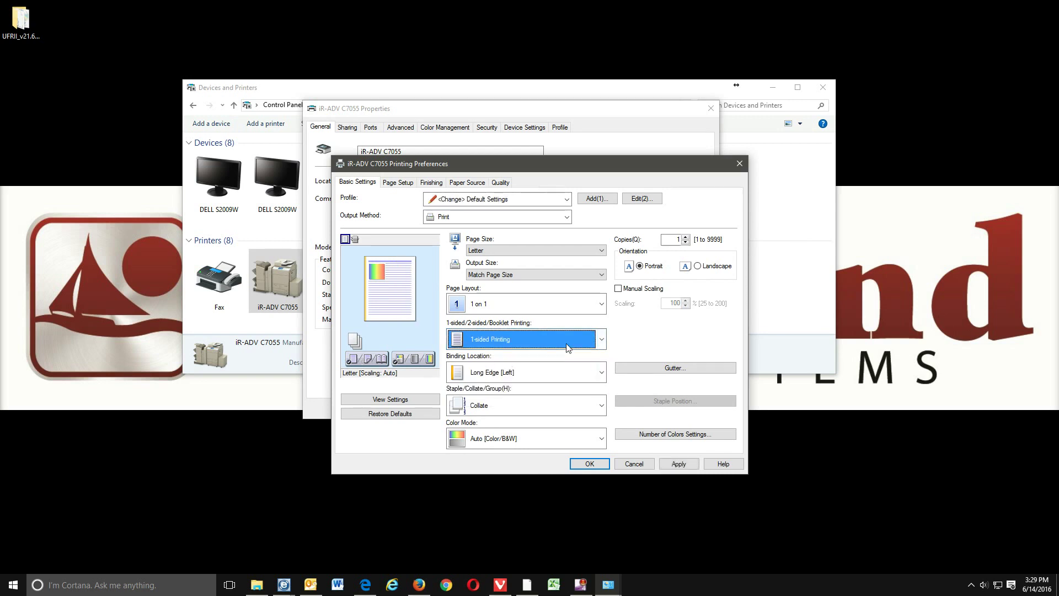
left_click(681, 466)
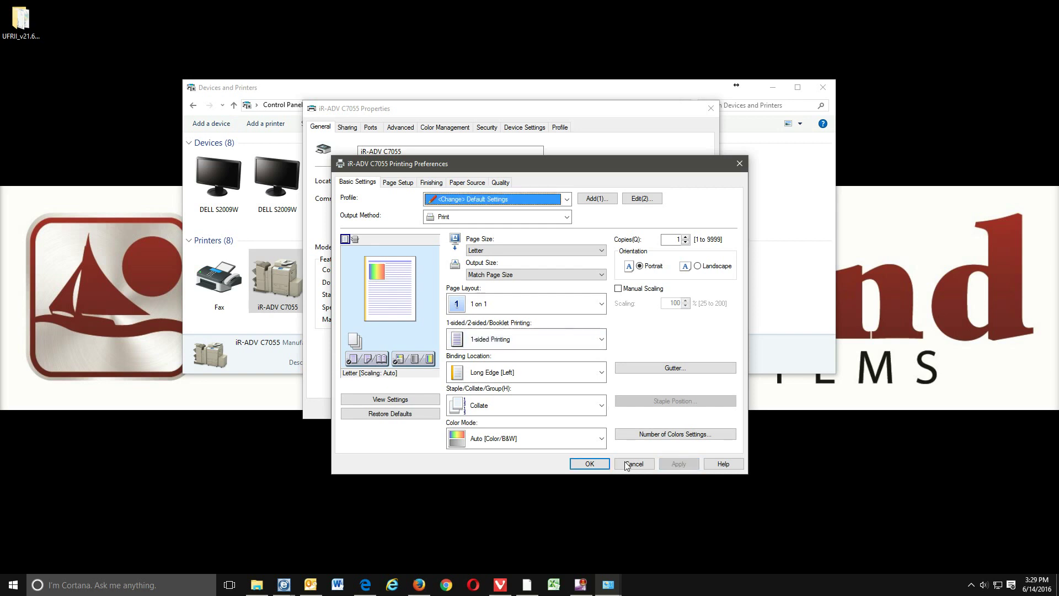
left_click(589, 463)
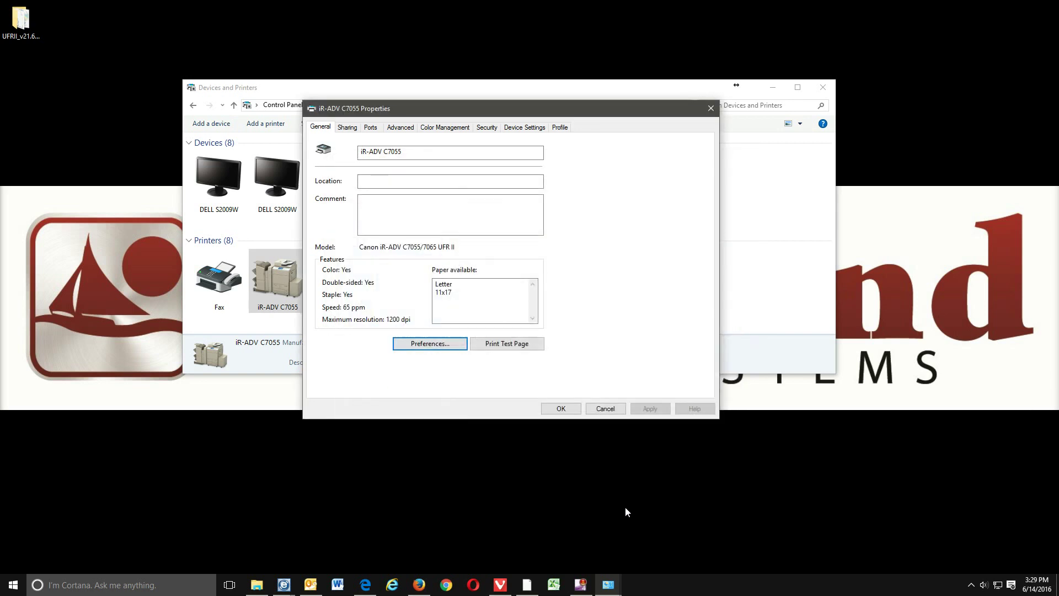
Print a test page on the iR-ADV C7055 and dismiss its confirmation.
left_click(516, 343)
left_click(595, 318)
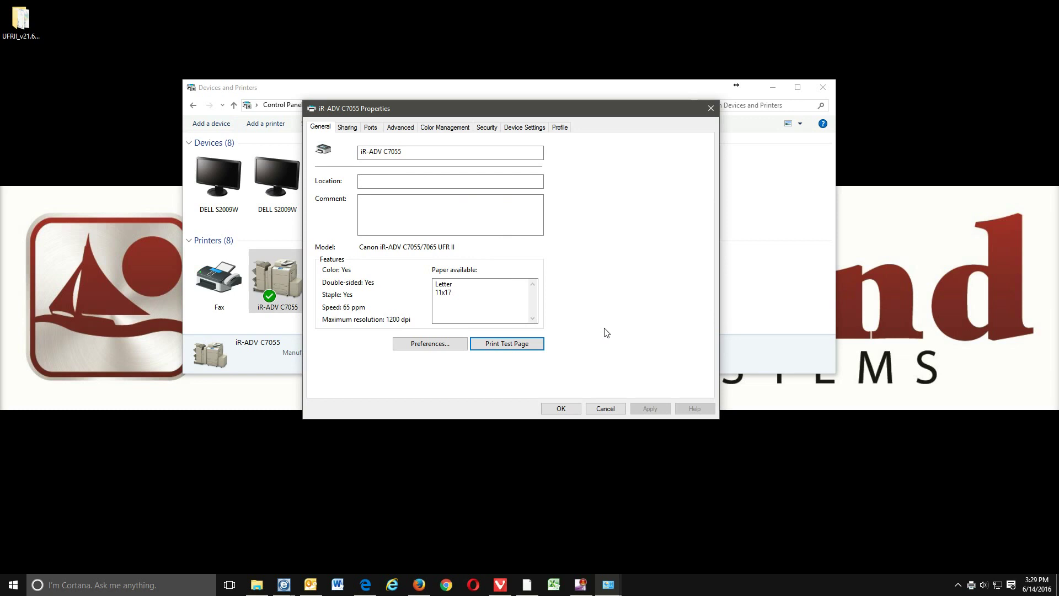